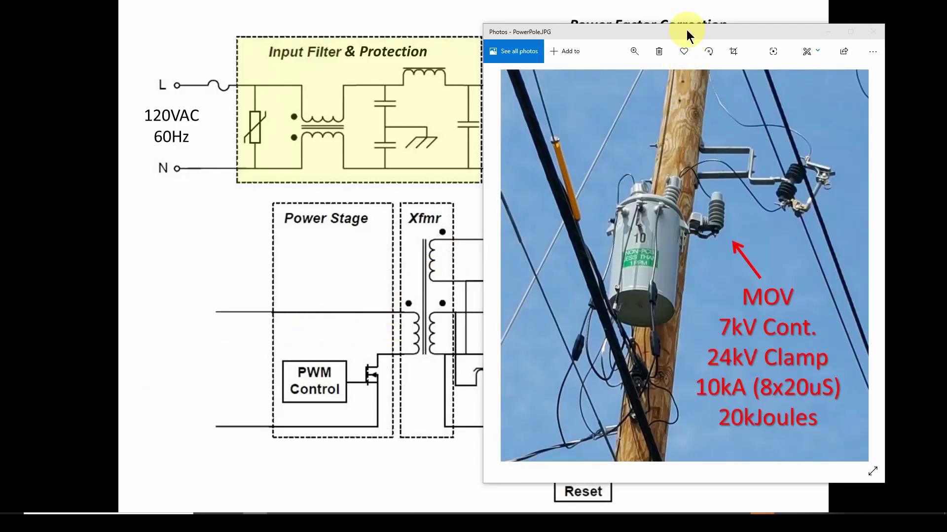
Move the PowerPole.JPG photo of the pole MOV ratings over the power-supply diagram
{"action": "left_click_drag", "start_coordinate": [686, 29], "coordinate": [697, 28]}
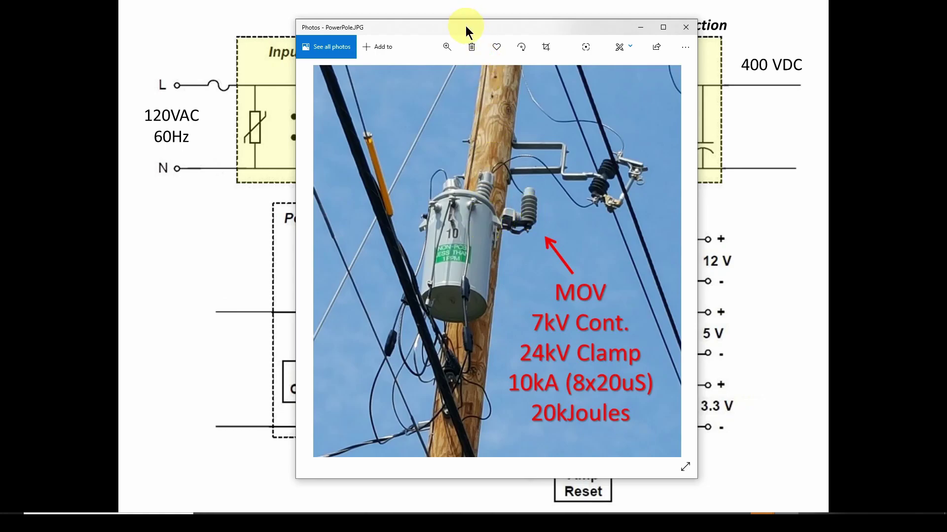
Move the power-pole photo aside to reveal the bridge rectifier schematic
{"action": "left_click_drag", "start_coordinate": [465, 25], "coordinate": [561, 23]}
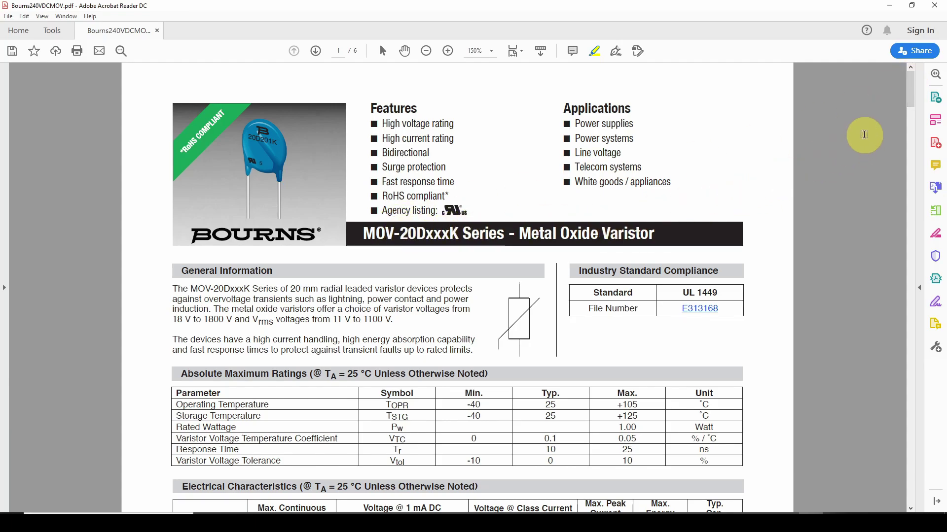
Scroll the datasheet to the MOV-20D241K row of the Electrical Characteristics table
{"action": "scroll", "coordinate": [913, 97], "scroll_direction": "down", "scroll_amount": 1}
{"action": "left_click_drag", "start_coordinate": [914, 97], "coordinate": [913, 130]}
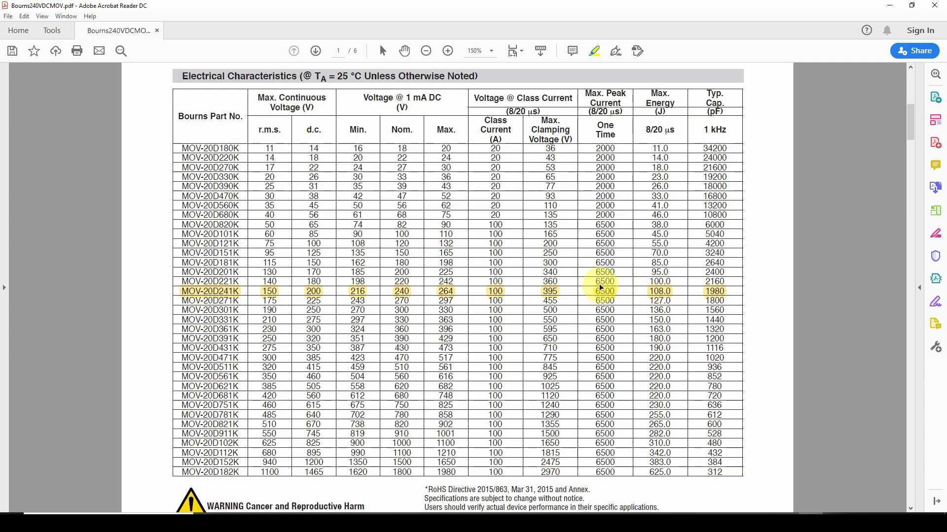
{"action": "key", "text": "alt+Tab"}
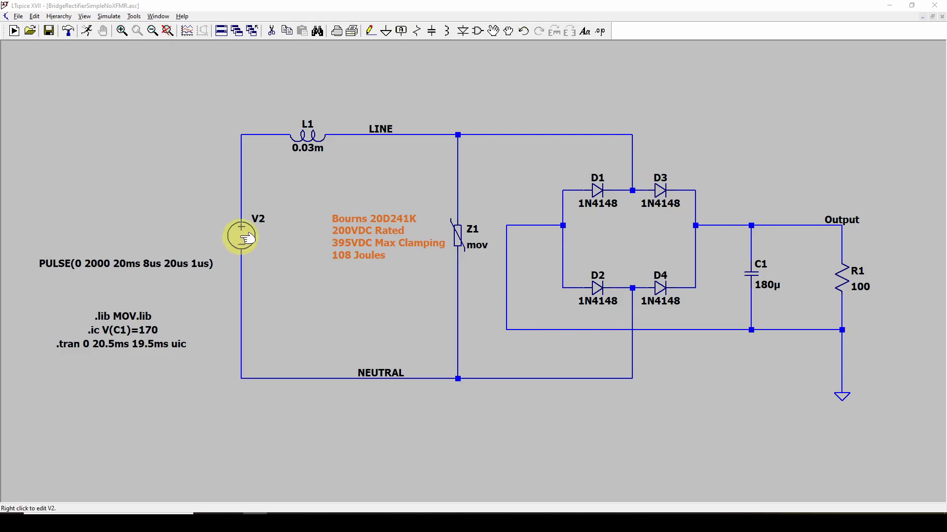
Open V2's PULSE(0 2000 20ms 8us 20us 1us) settings and select the Von value
{"action": "right_click", "coordinate": [245, 238]}
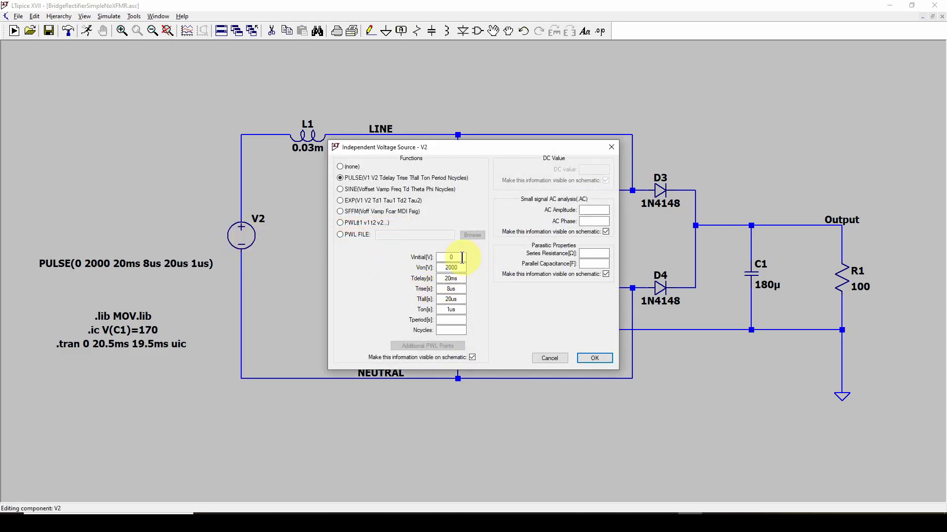
{"action": "left_click", "coordinate": [444, 268]}
Keep V2's 2000 V pulse unchanged, run the transient simulation and fit the schematic
{"action": "key", "text": "Return"}
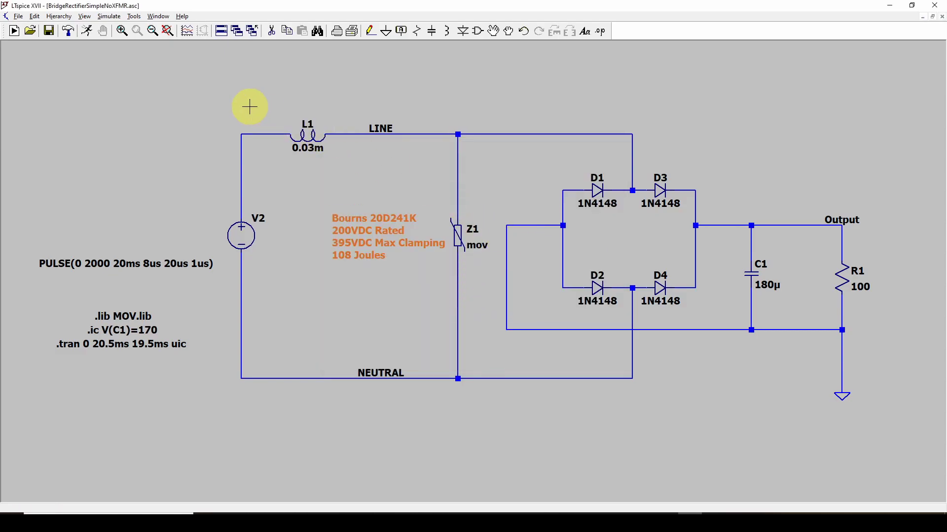
{"action": "left_click", "coordinate": [87, 31]}
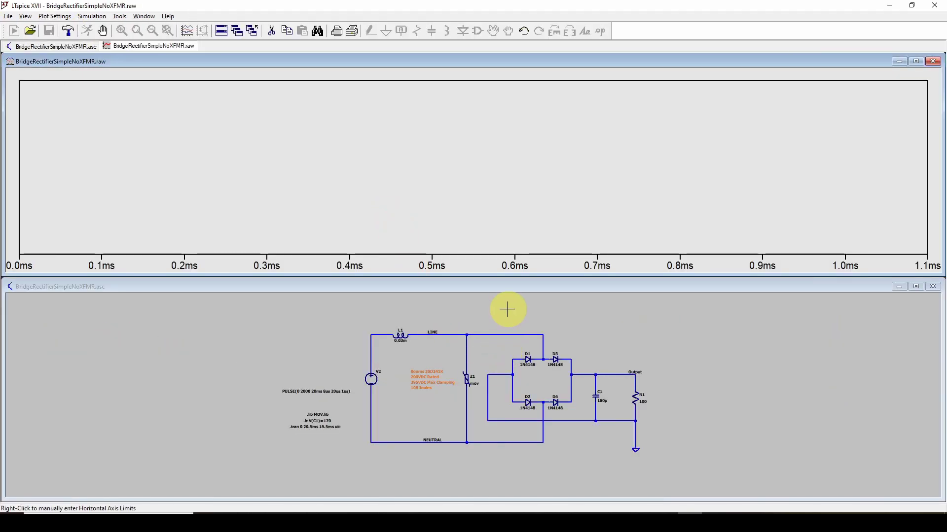
{"action": "left_click", "coordinate": [489, 296]}
{"action": "key", "text": "space"}
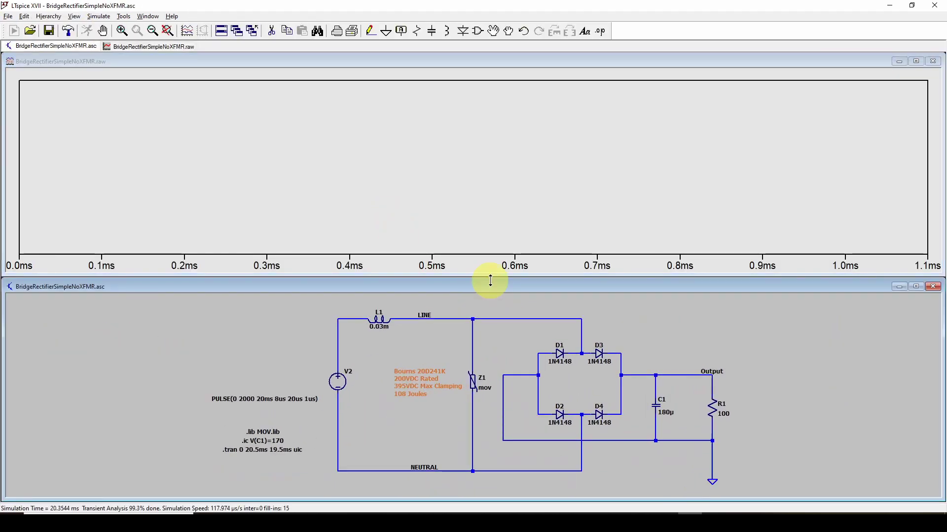
Probe V(N002,NEUTRAL) and the differential V(LINE,NEUTRAL) voltage on the plot
{"action": "scroll", "coordinate": [479, 294], "scroll_direction": "up", "scroll_amount": 1}
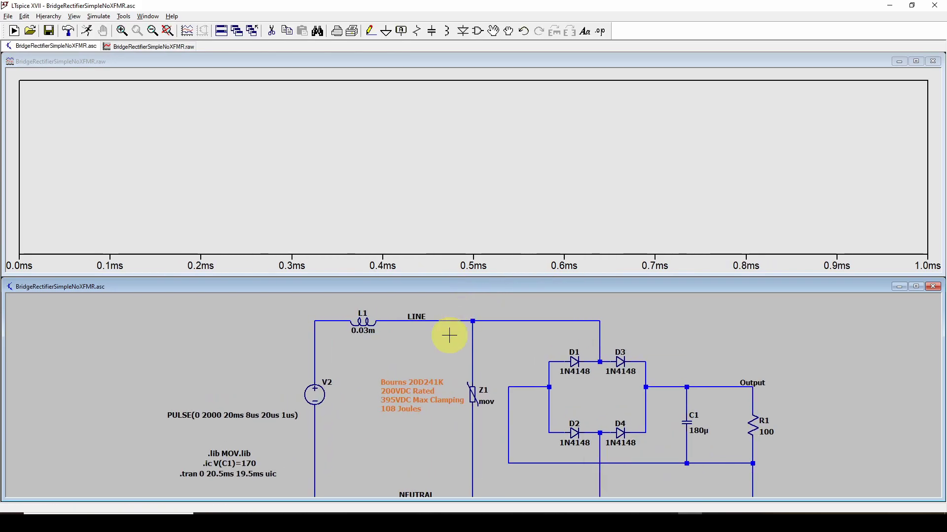
{"action": "left_click_drag", "start_coordinate": [435, 355], "coordinate": [448, 338]}
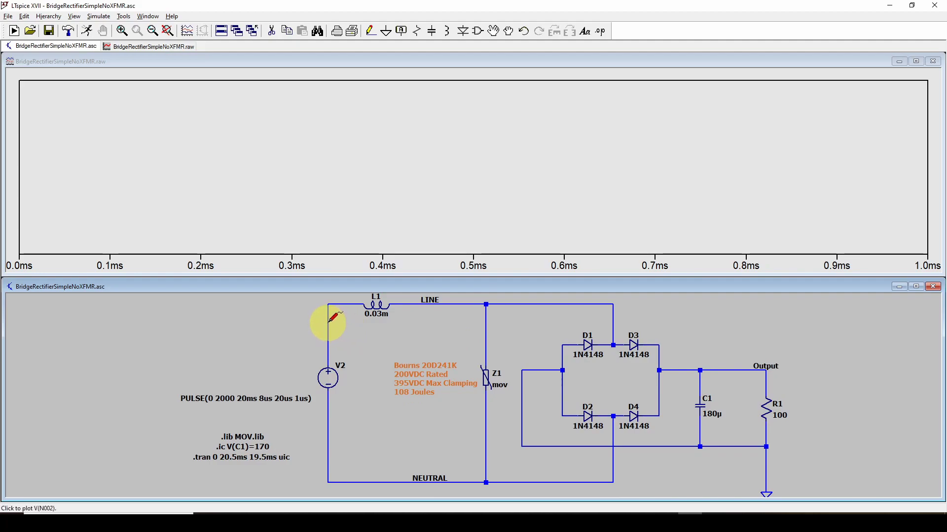
{"action": "left_click_drag", "start_coordinate": [330, 321], "coordinate": [330, 435]}
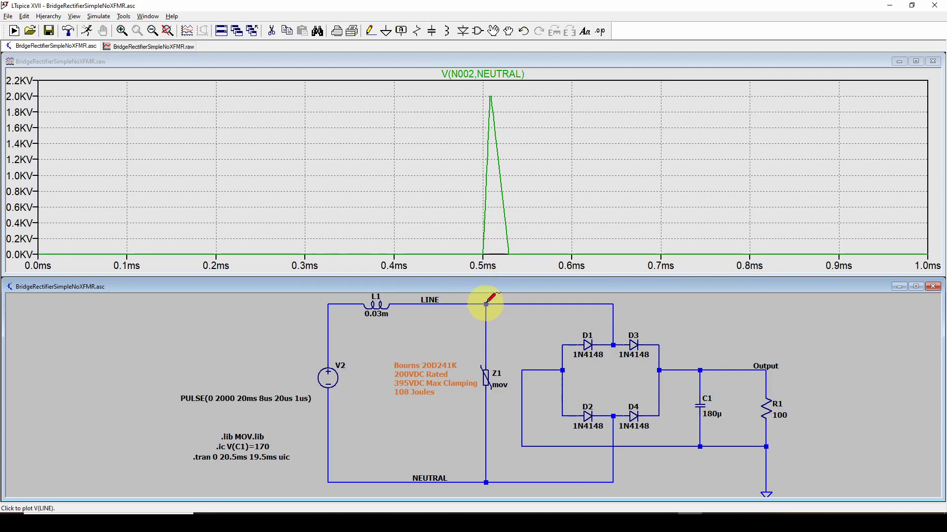
{"action": "mouse_move", "coordinate": [485, 305]}
{"action": "left_mouse_down"}
{"action": "mouse_move", "coordinate": [497, 440]}
{"action": "mouse_move", "coordinate": [486, 483]}
{"action": "left_mouse_up"}
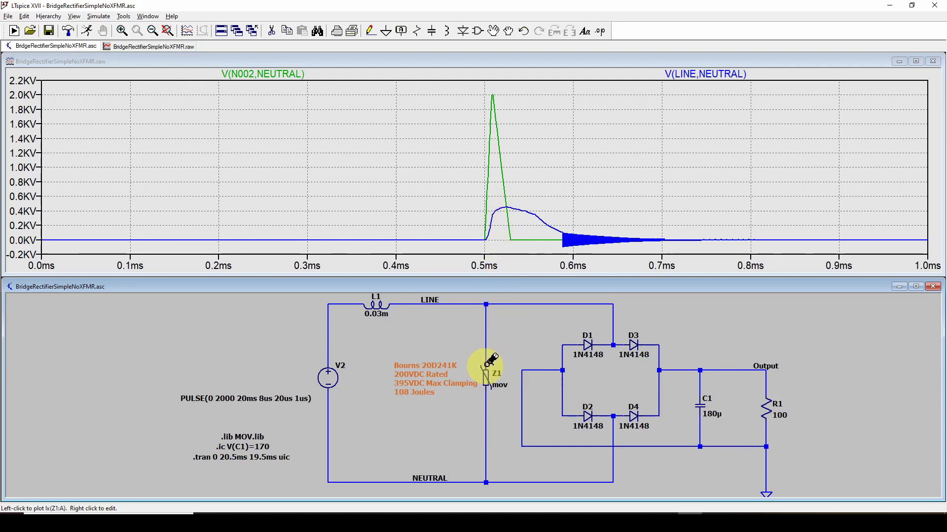
Plot the MOV current Ix(Z1:A), peaking near 340 A, and delete the V(N002,NEUTRAL) trace
{"action": "left_click", "coordinate": [487, 364]}
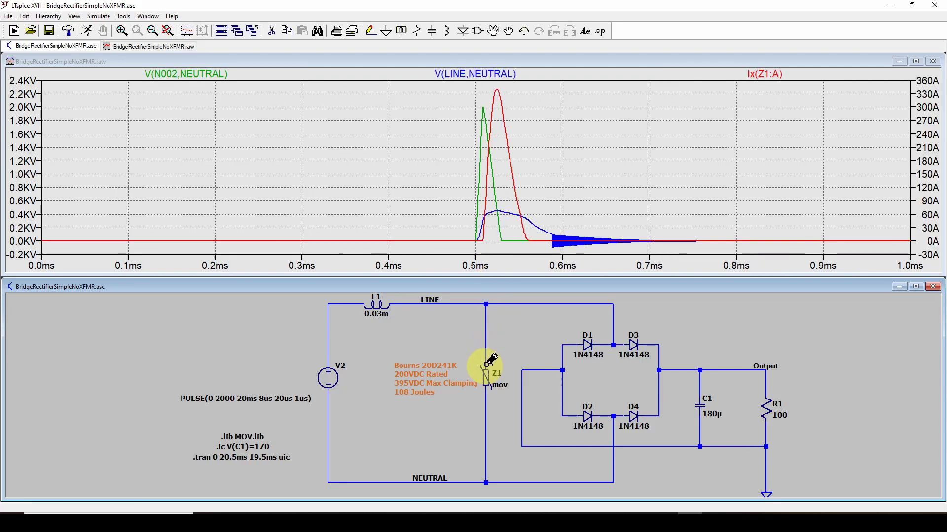
{"action": "right_click", "coordinate": [201, 76]}
{"action": "left_click", "coordinate": [473, 287]}
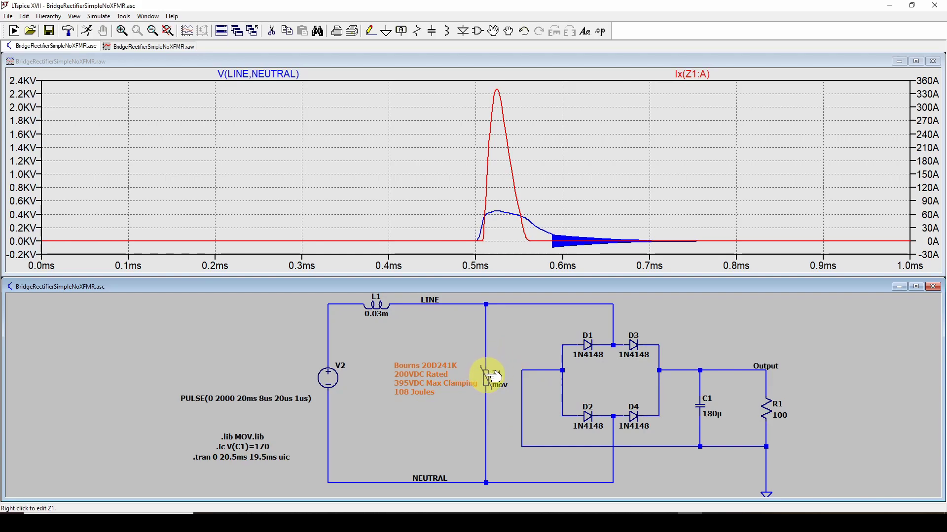
Plot Z1's power dissipation and delete the V(LINE,NEUTRAL) and Ix(Z1:A) traces
{"action": "key", "text": "alt"}
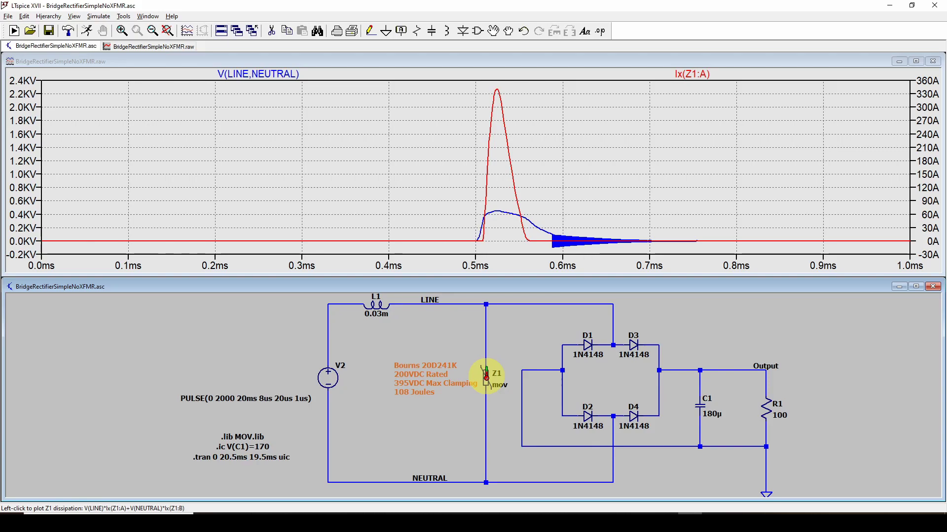
{"action": "left_click", "coordinate": [485, 377], "text": "alt"}
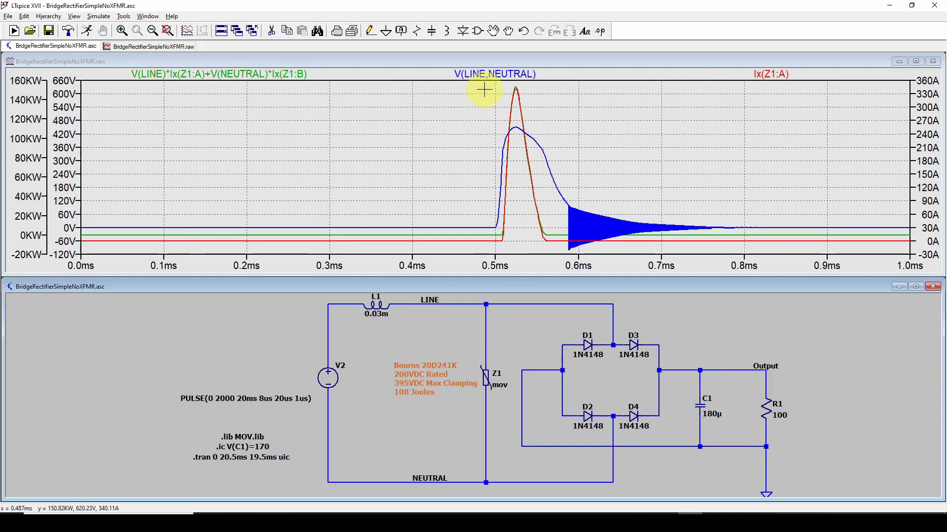
{"action": "right_click", "coordinate": [501, 75]}
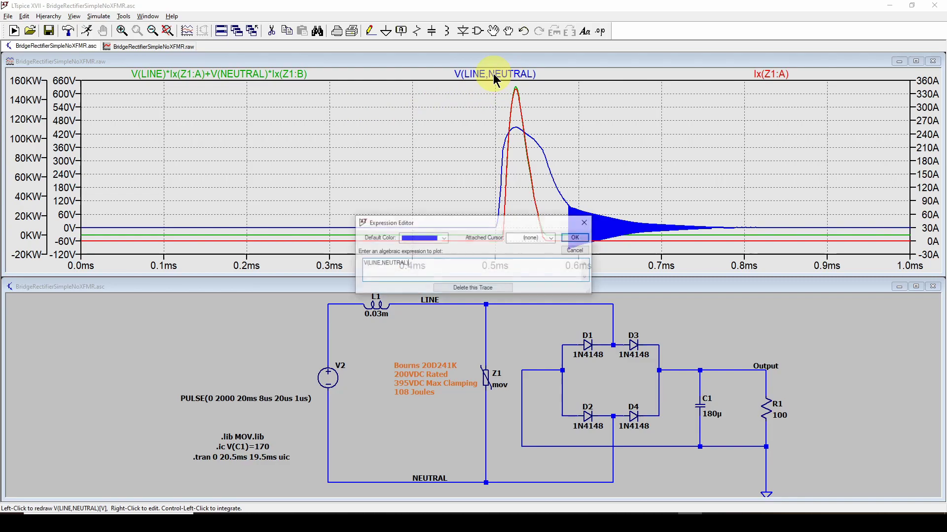
{"action": "left_click", "coordinate": [476, 289]}
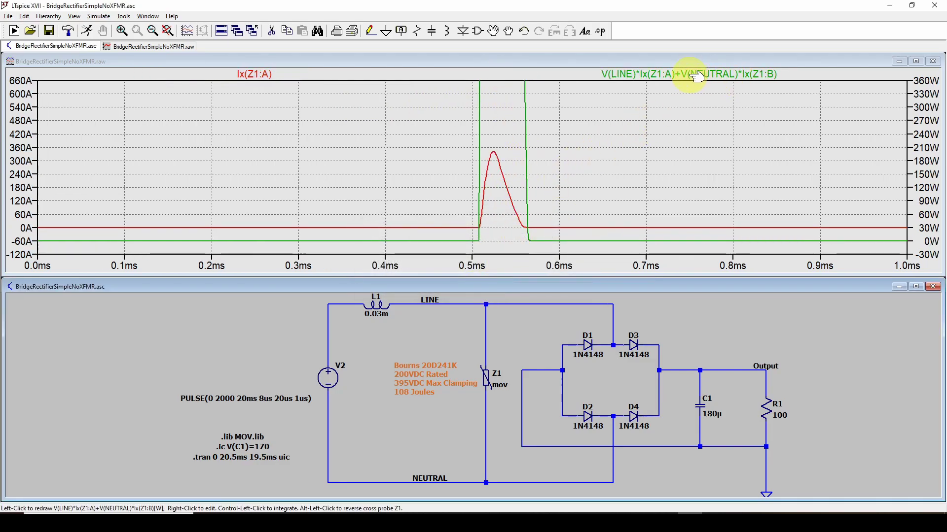
{"action": "right_click", "coordinate": [256, 75]}
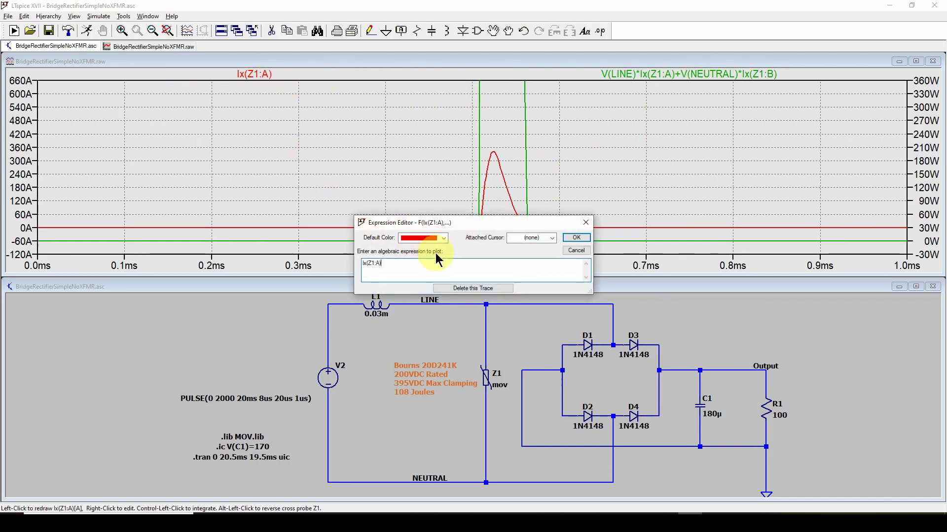
{"action": "left_click", "coordinate": [467, 289]}
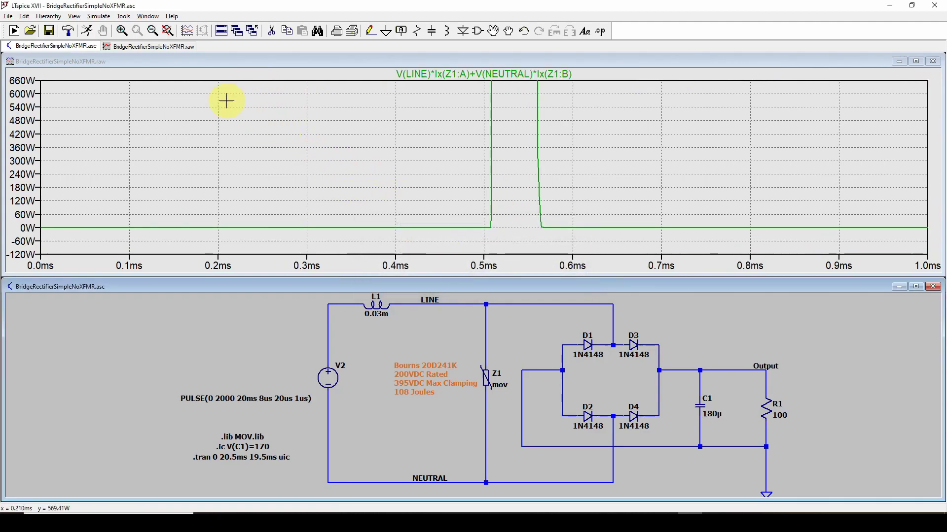
Autoscale the ~160 kW power pulse, then move the Calculator aside and close it
{"action": "left_click", "coordinate": [158, 63]}
{"action": "left_click", "coordinate": [168, 31]}
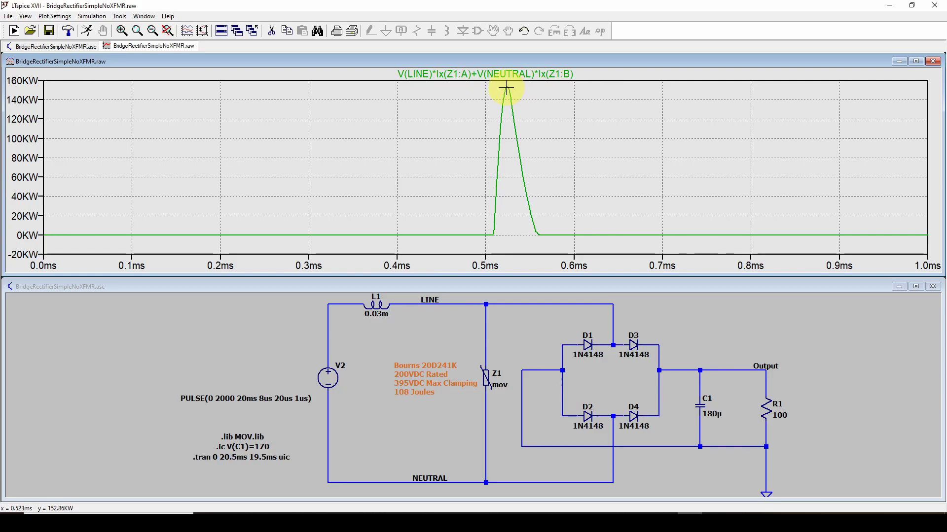
{"action": "key", "text": "alt+Tab"}
{"action": "mouse_move", "coordinate": [712, 99]}
{"action": "left_mouse_down"}
{"action": "mouse_move", "coordinate": [740, 93]}
{"action": "mouse_move", "coordinate": [725, 105]}
{"action": "left_mouse_up"}
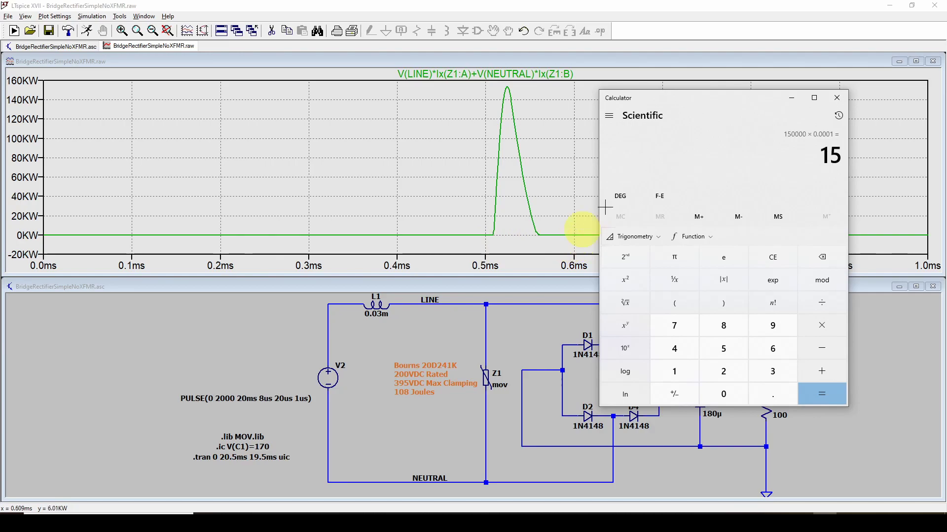
{"action": "left_click_drag", "start_coordinate": [756, 116], "coordinate": [543, 120]}
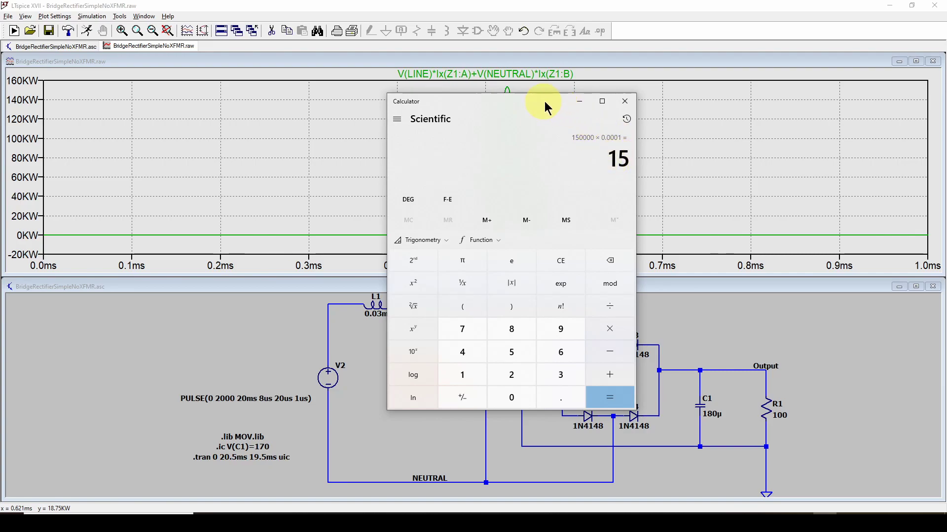
{"action": "left_click_drag", "start_coordinate": [552, 102], "coordinate": [791, 82]}
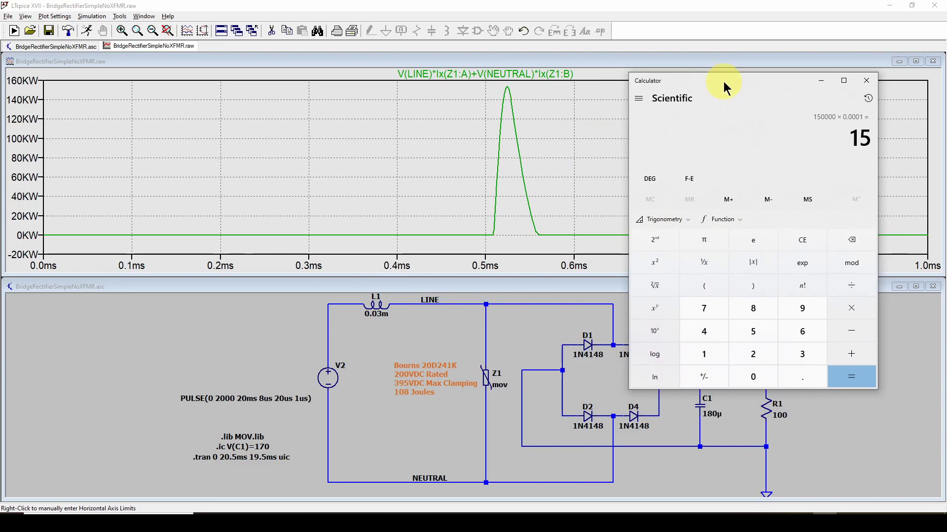
{"action": "left_click_drag", "start_coordinate": [724, 82], "coordinate": [702, 84]}
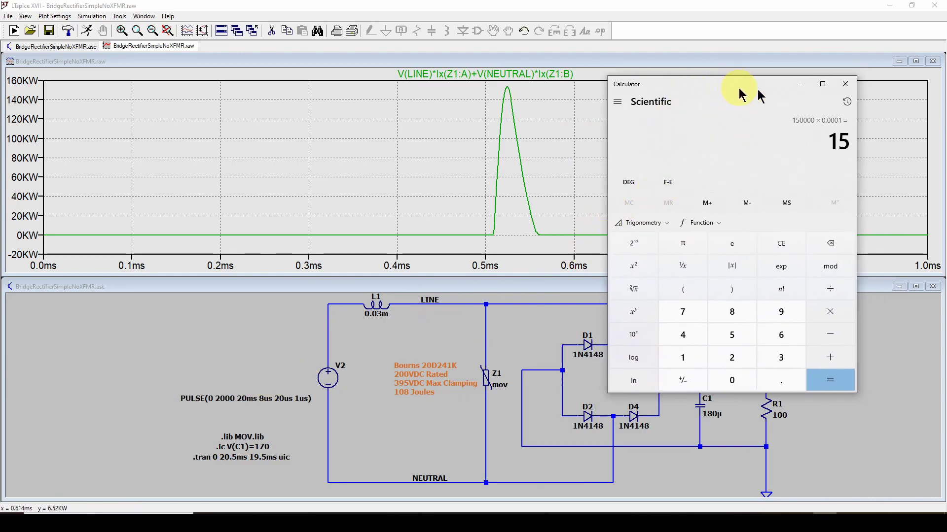
{"action": "left_click", "coordinate": [861, 86]}
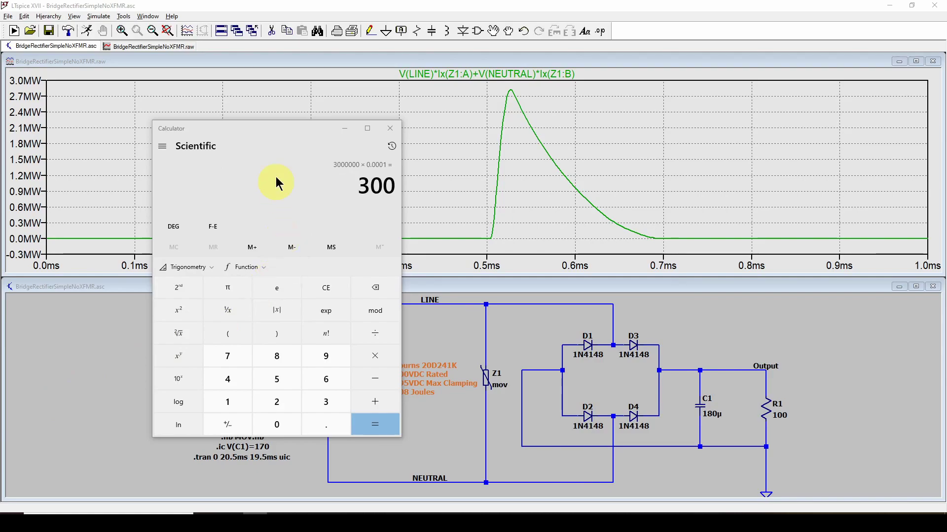
Position the Calculator showing 3000000 × 0.0001 = 300 beside the 2.8 MW power peak
{"action": "left_click_drag", "start_coordinate": [259, 128], "coordinate": [565, 130]}
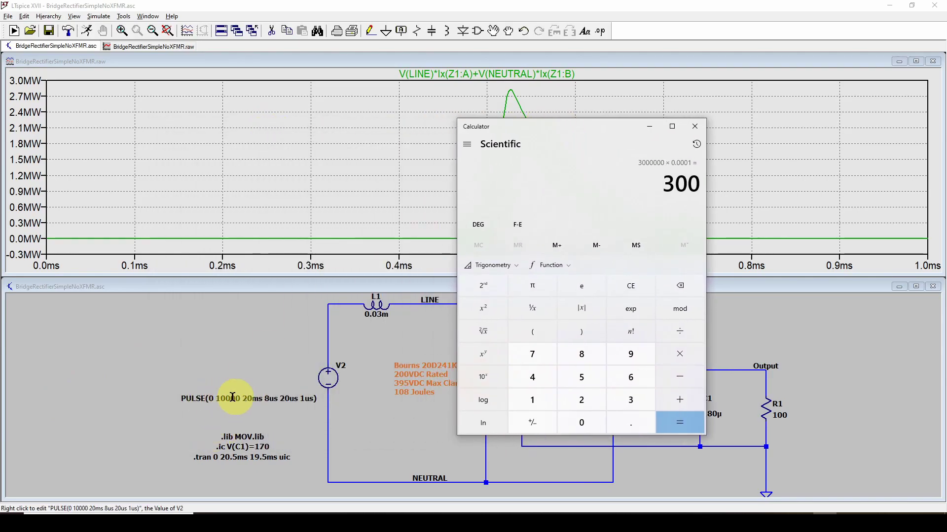
{"action": "left_click_drag", "start_coordinate": [585, 129], "coordinate": [275, 162]}
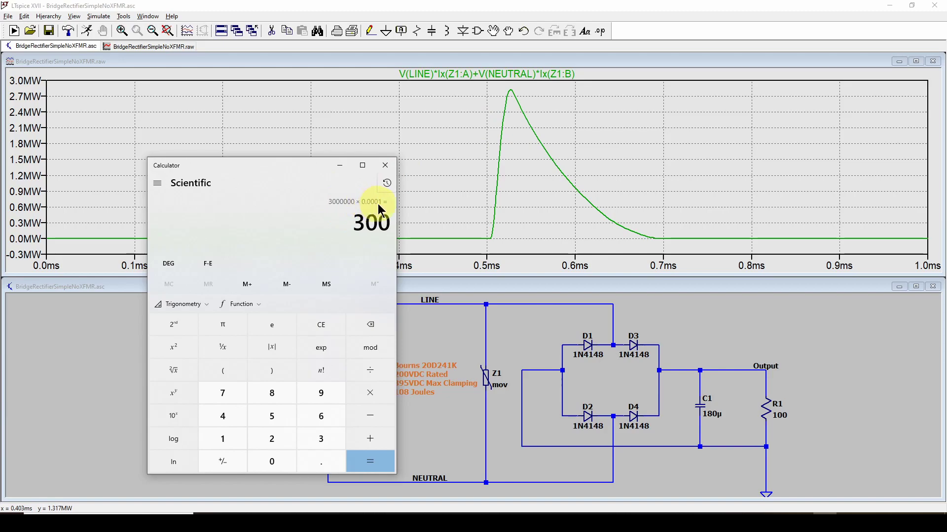
{"action": "left_click_drag", "start_coordinate": [302, 167], "coordinate": [345, 108]}
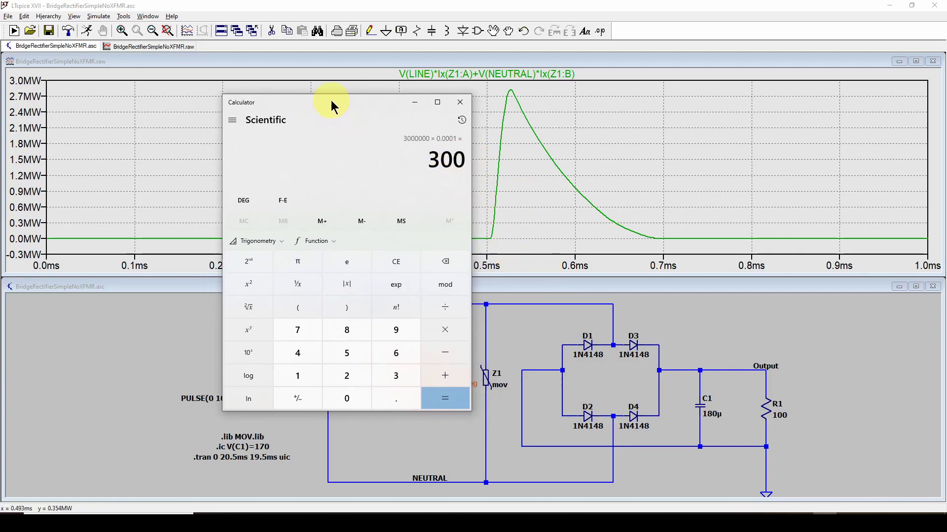
{"action": "left_click_drag", "start_coordinate": [332, 103], "coordinate": [681, 97]}
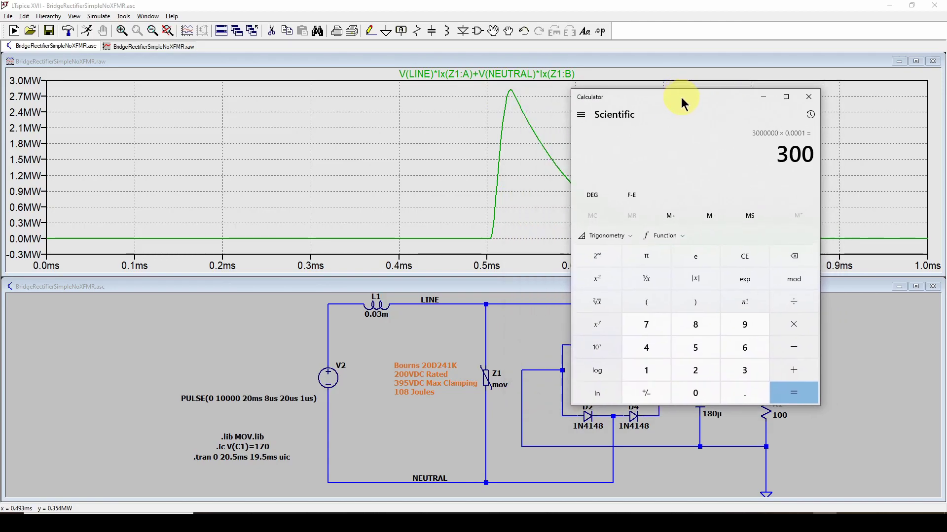